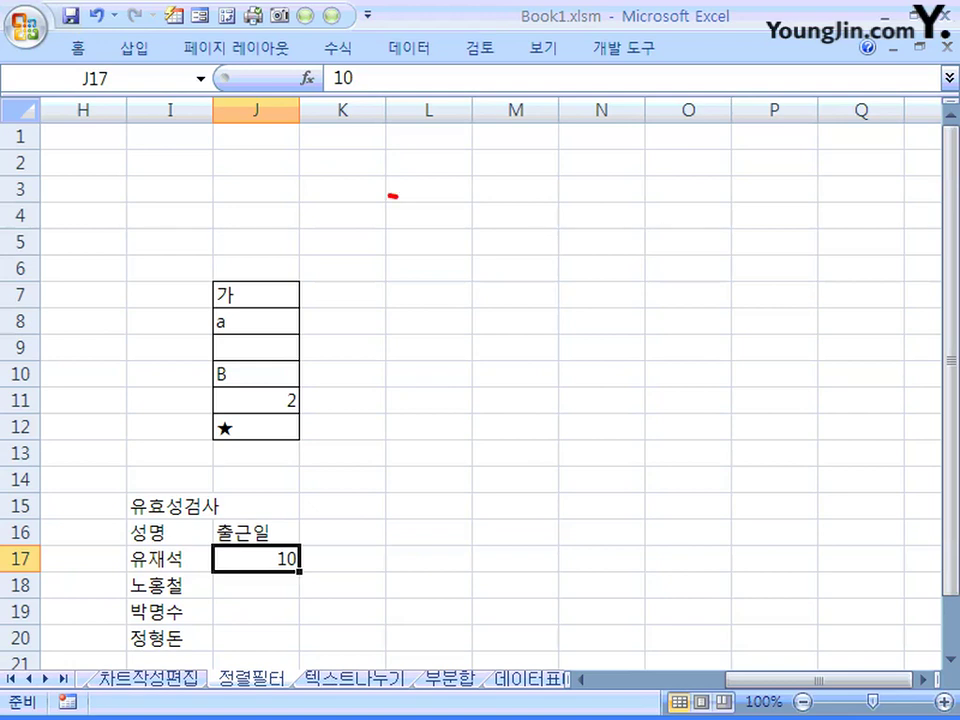
drag(390, 196, 405, 257)
drag(400, 260, 432, 251)
drag(420, 175, 460, 221)
drag(442, 230, 466, 243)
mouse_move(393, 305)
mouse_down()
mouse_move(420, 336)
mouse_move(430, 320)
mouse_up()
mouse_move(433, 303)
mouse_down()
mouse_move(434, 345)
mouse_move(458, 332)
mouse_up()
mouse_move(463, 305)
mouse_down()
mouse_move(464, 338)
mouse_move(484, 352)
mouse_up()
mouse_move(468, 160)
mouse_down()
mouse_move(505, 157)
mouse_move(652, 85)
mouse_up()
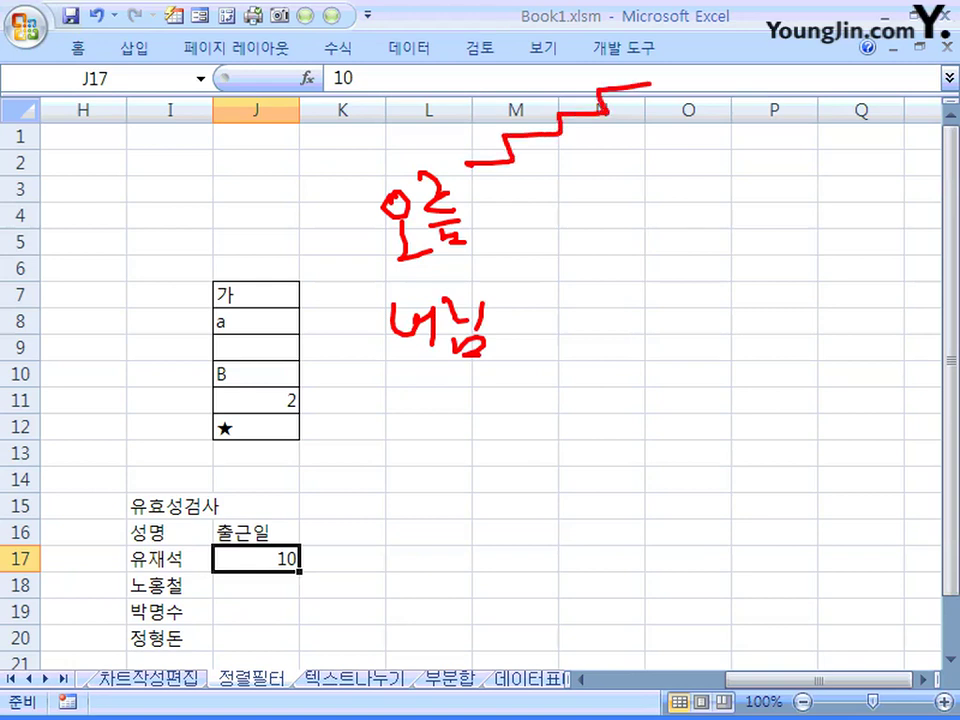
drag(463, 120, 464, 135)
drag(507, 99, 528, 107)
drag(563, 68, 578, 86)
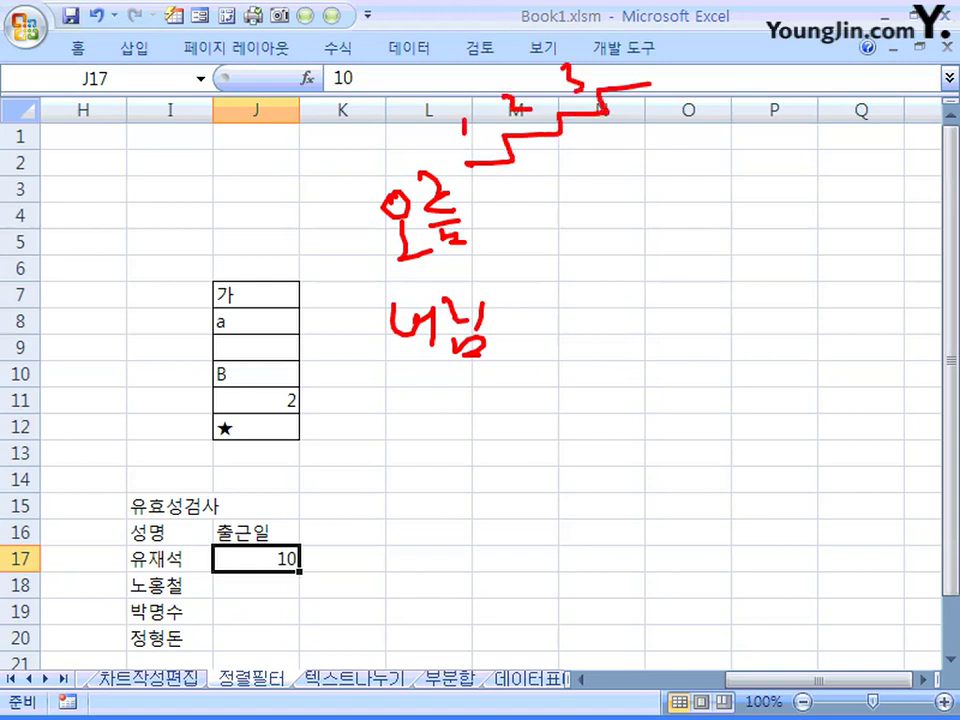
drag(610, 36, 626, 56)
drag(624, 32, 626, 72)
mouse_move(487, 325)
mouse_down()
mouse_move(497, 322)
mouse_move(545, 370)
mouse_move(715, 450)
mouse_up()
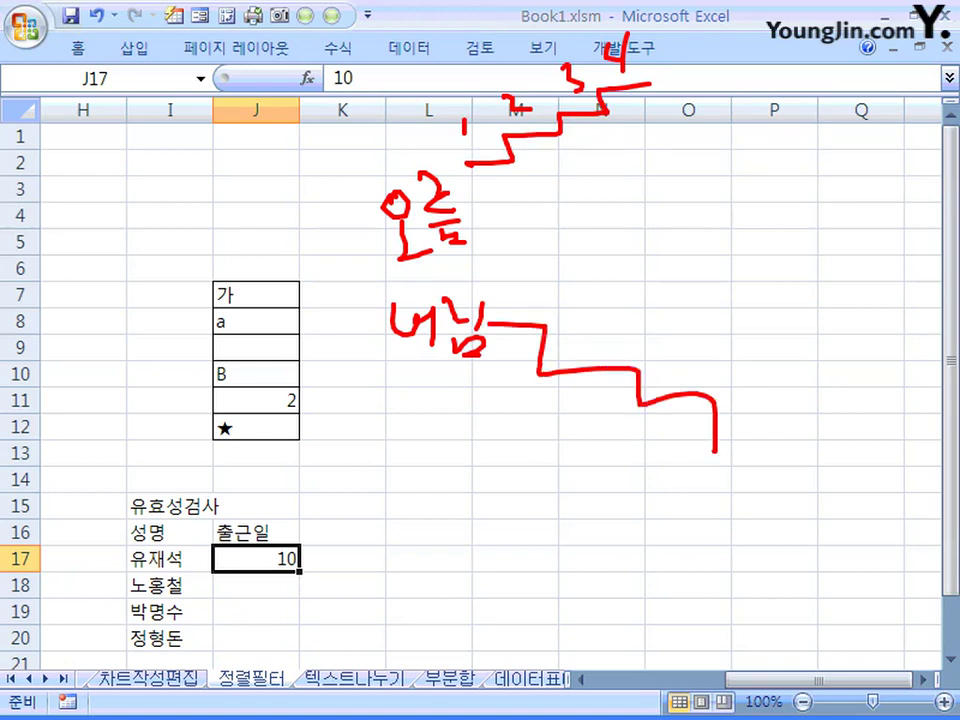
drag(515, 292, 540, 318)
drag(627, 330, 630, 357)
drag(707, 357, 729, 375)
drag(792, 394, 784, 421)
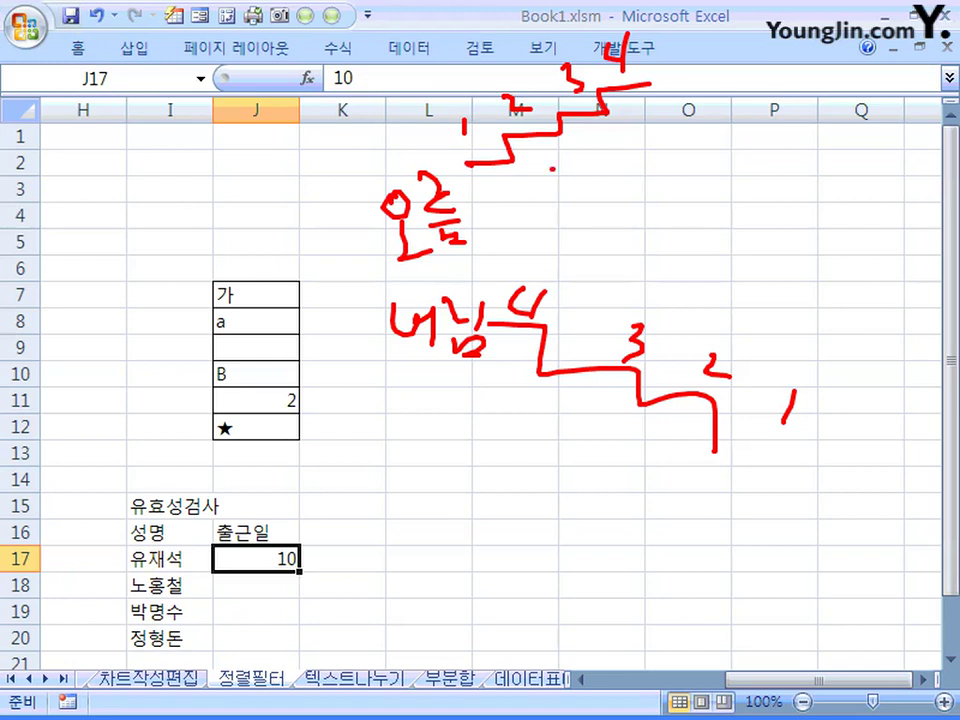
drag(553, 167, 541, 188)
drag(556, 171, 587, 194)
drag(586, 194, 572, 221)
drag(582, 216, 601, 226)
drag(606, 182, 609, 206)
drag(617, 192, 643, 218)
drag(644, 198, 655, 197)
drag(679, 193, 688, 193)
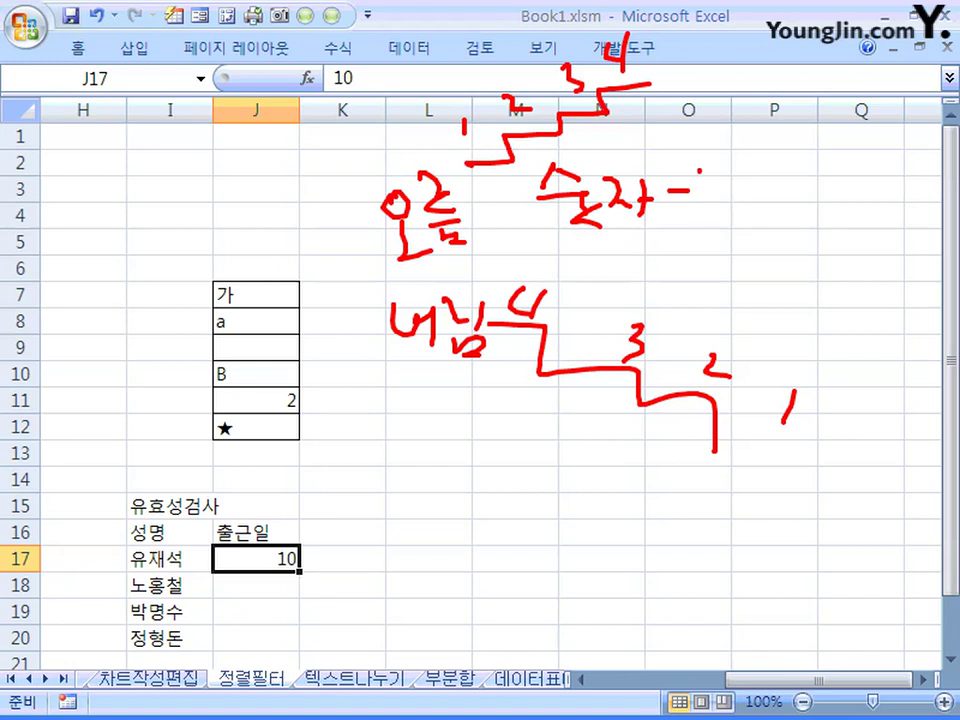
drag(703, 180, 720, 178)
mouse_move(702, 188)
mouse_down()
mouse_move(722, 187)
mouse_move(734, 216)
mouse_move(806, 168)
mouse_up()
drag(790, 178, 842, 195)
mouse_move(810, 203)
mouse_down()
mouse_move(834, 214)
mouse_move(876, 188)
mouse_move(893, 197)
mouse_move(894, 217)
mouse_up()
drag(576, 270, 641, 274)
mouse_move(640, 262)
mouse_down()
mouse_move(657, 271)
mouse_move(674, 263)
mouse_up()
drag(675, 258, 676, 286)
drag(665, 292, 664, 294)
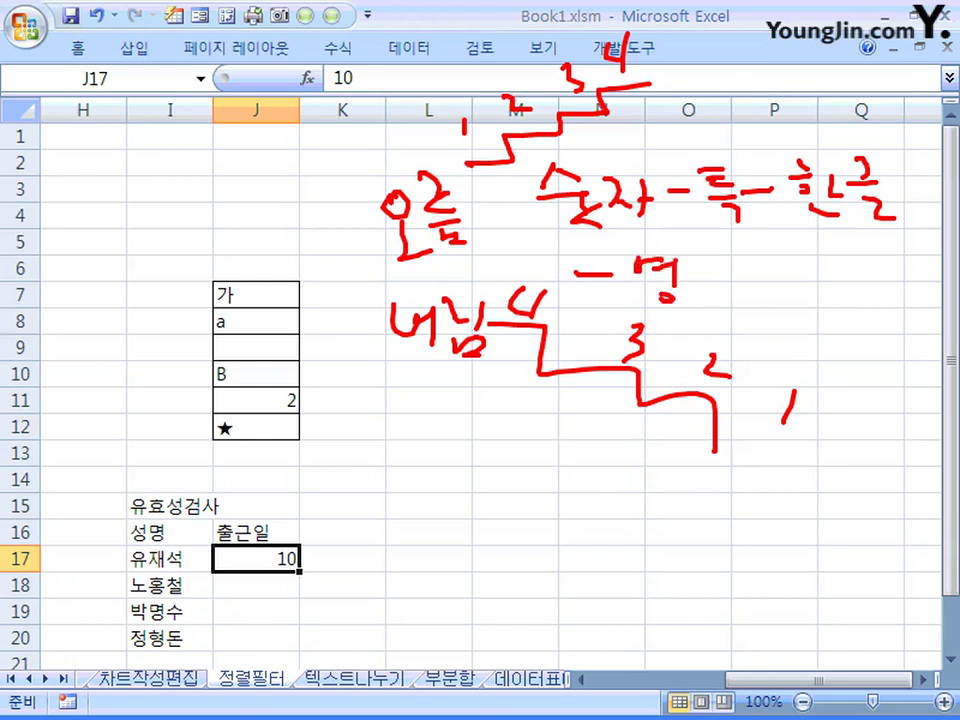
drag(711, 251, 707, 313)
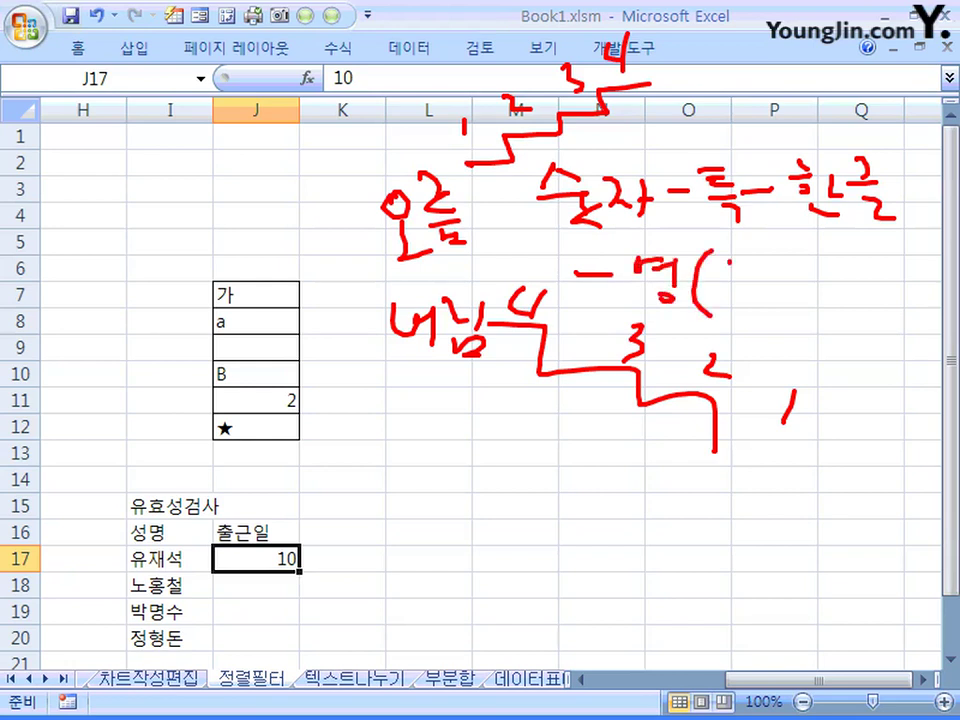
mouse_move(730, 263)
mouse_down()
mouse_move(719, 289)
mouse_move(750, 279)
mouse_up()
drag(736, 284, 737, 298)
drag(735, 299, 785, 279)
mouse_move(790, 259)
mouse_down()
mouse_move(801, 258)
mouse_move(814, 282)
mouse_up()
mouse_move(820, 258)
mouse_down()
mouse_move(818, 286)
mouse_move(828, 288)
mouse_up()
drag(840, 258, 834, 310)
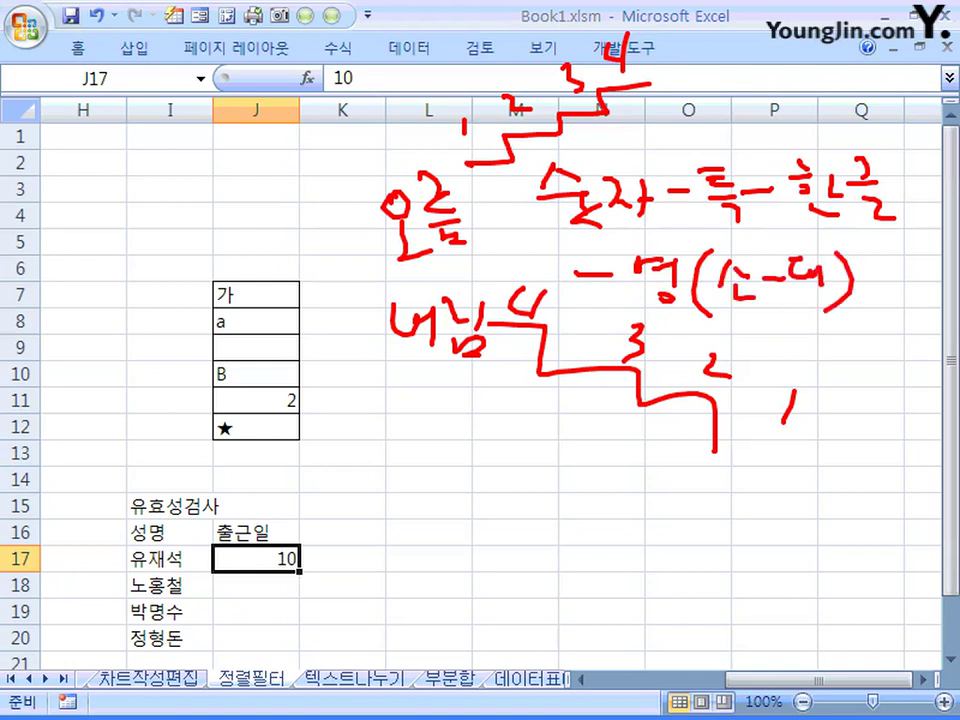
drag(762, 329, 842, 333)
drag(825, 329, 844, 335)
drag(858, 318, 858, 356)
drag(876, 309, 889, 345)
mouse_move(893, 333)
mouse_down()
mouse_move(903, 343)
mouse_move(914, 330)
mouse_up()
drag(916, 319, 926, 364)
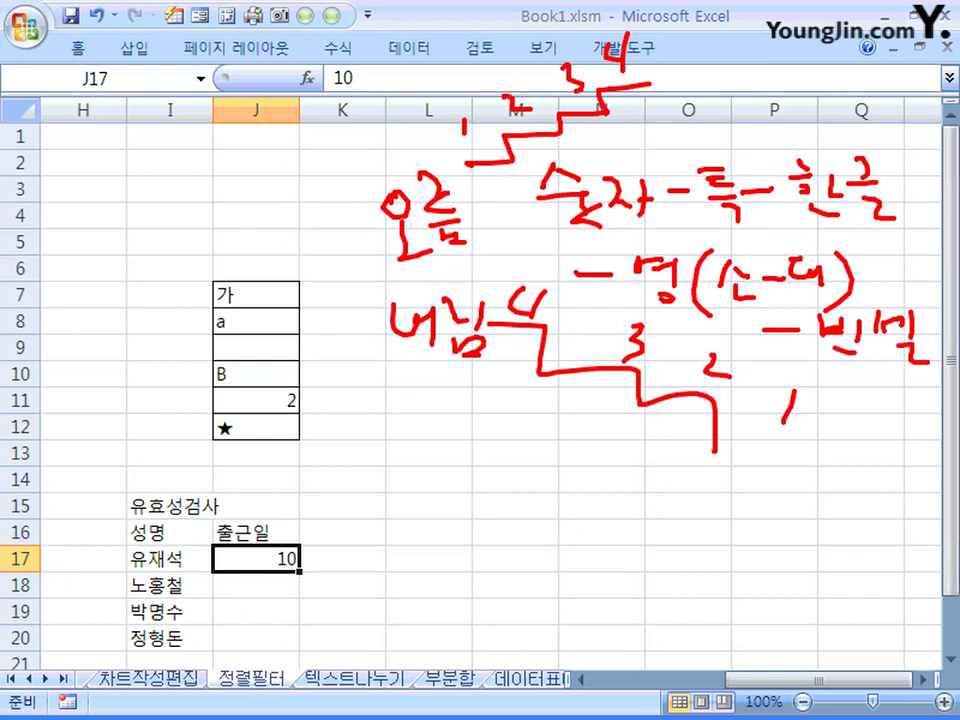
click(417, 453)
drag(417, 453, 424, 485)
drag(454, 445, 446, 477)
drag(478, 453, 477, 504)
mouse_move(512, 447)
mouse_down()
mouse_move(495, 471)
mouse_move(536, 463)
mouse_up()
mouse_move(566, 444)
mouse_down()
mouse_move(568, 471)
mouse_move(598, 490)
mouse_up()
mouse_move(624, 450)
mouse_down()
mouse_move(618, 500)
mouse_move(638, 480)
mouse_move(660, 490)
mouse_move(702, 466)
mouse_move(776, 500)
mouse_up()
click(740, 446)
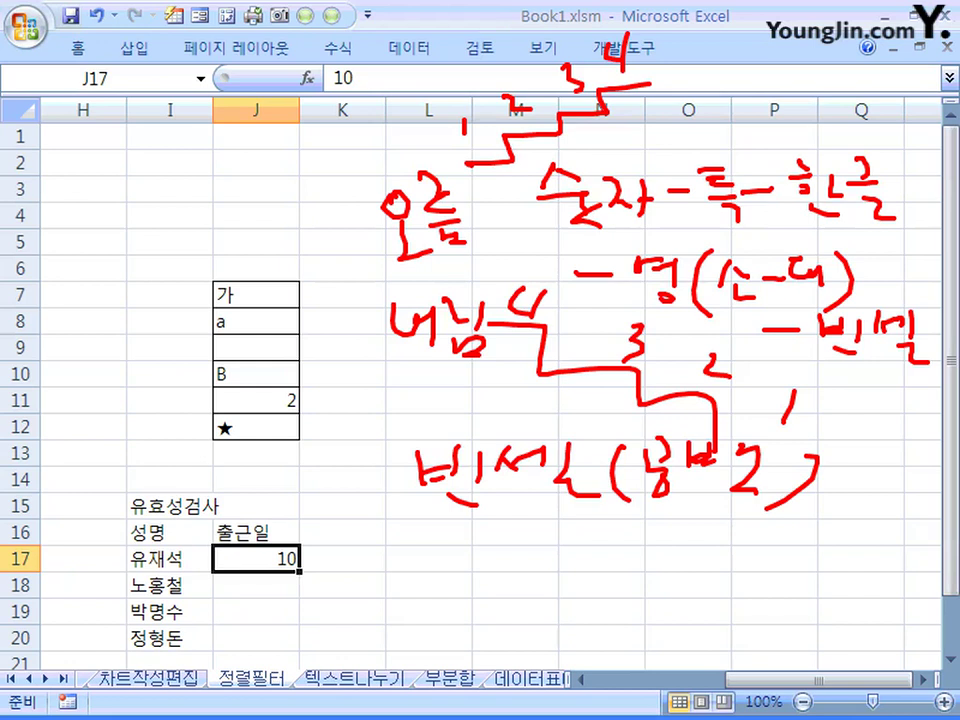
key(Escape)
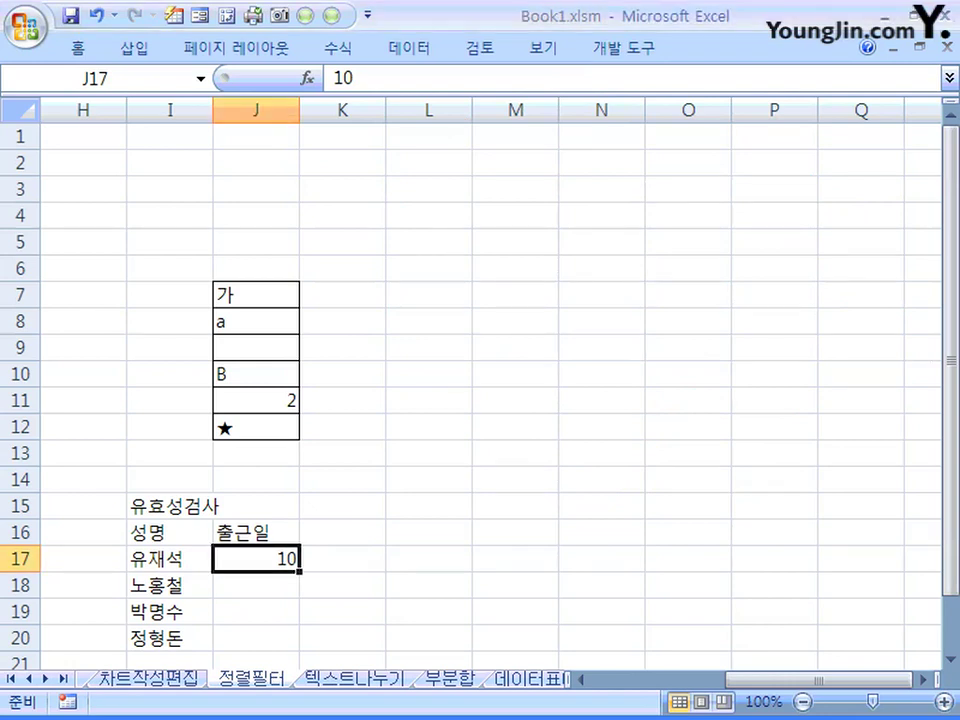
Start a custom sort of cells J7:J12 and go through its case-sensitivity and direction options.
drag(256, 295, 256, 427)
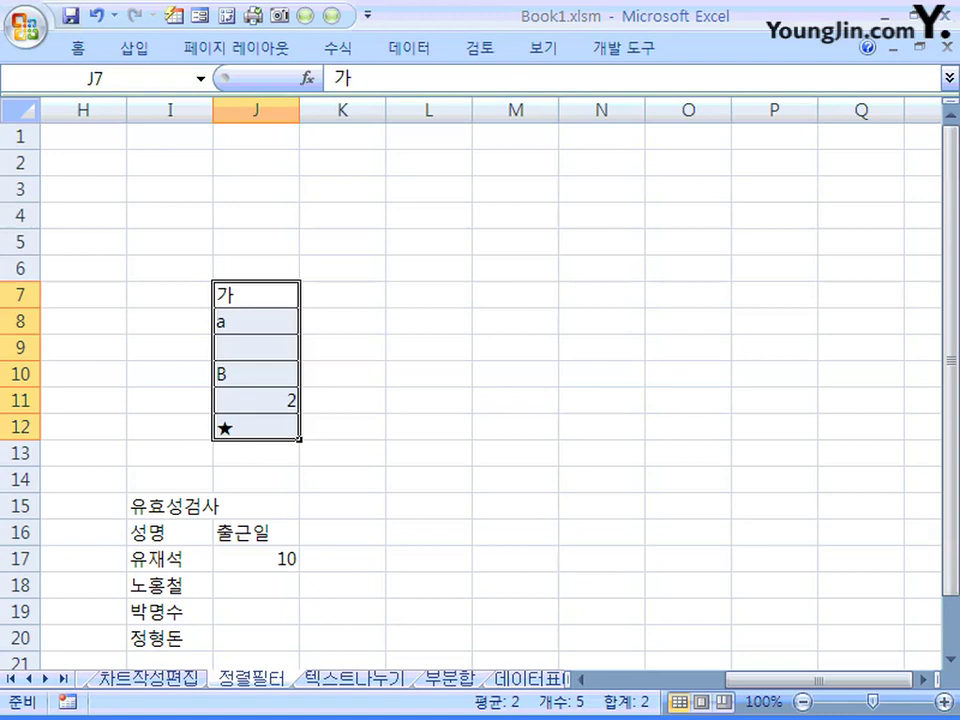
click(409, 48)
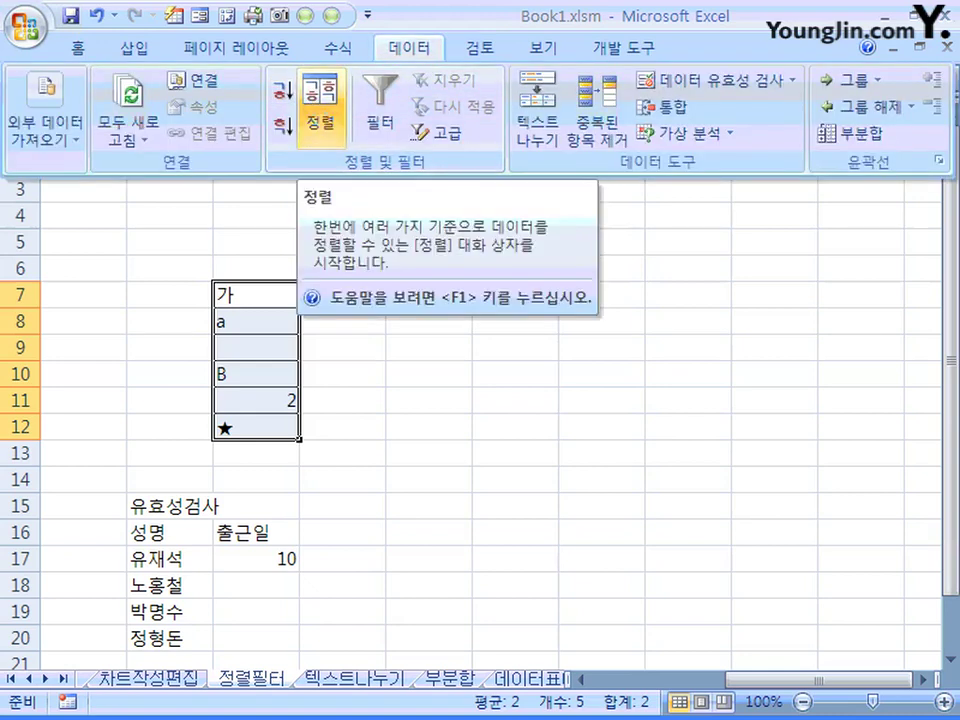
click(321, 110)
drag(200, 171, 222, 467)
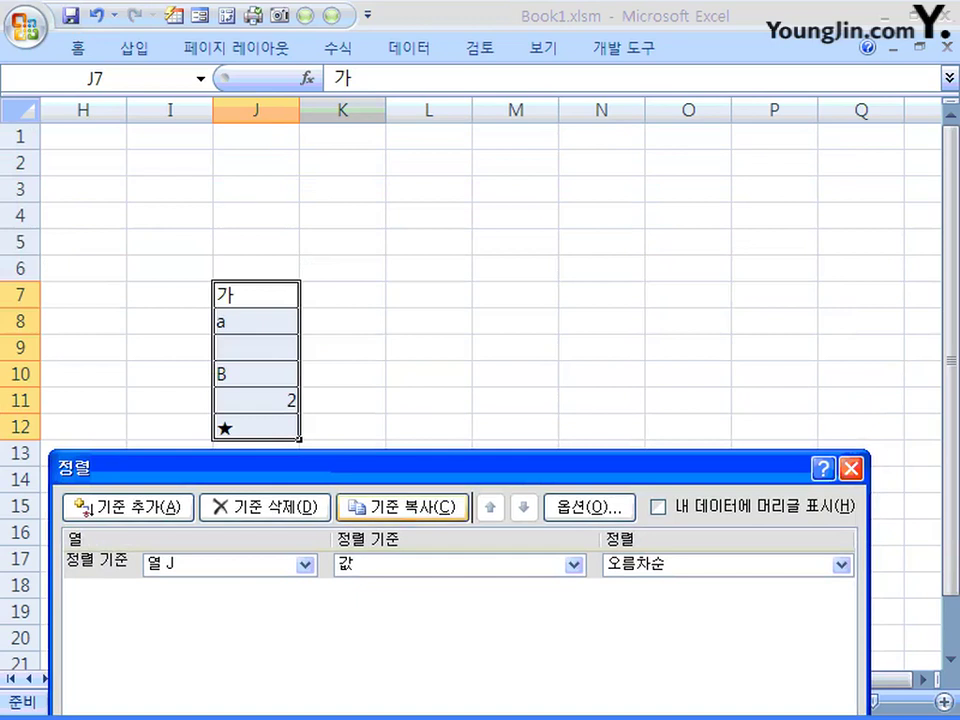
click(589, 507)
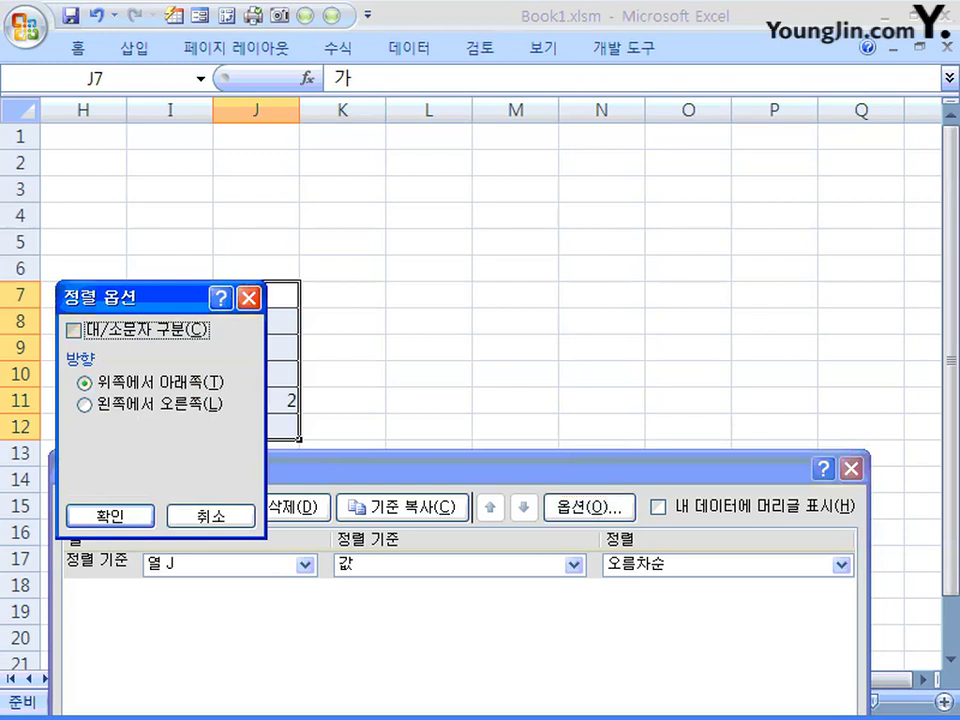
key(alt+c)
key(Return)
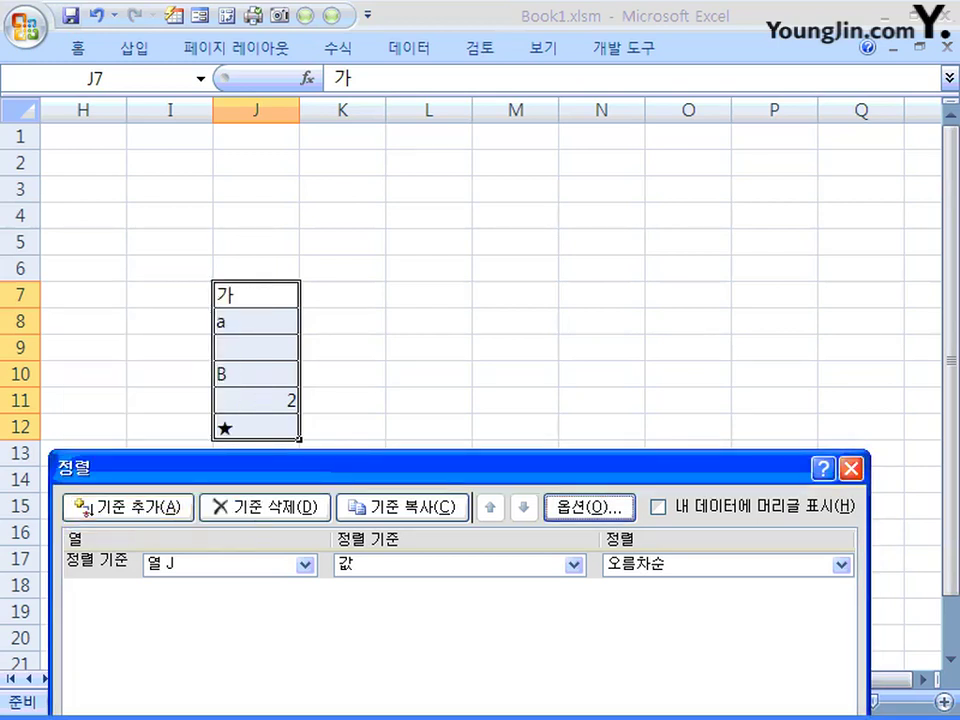
drag(400, 468, 451, 339)
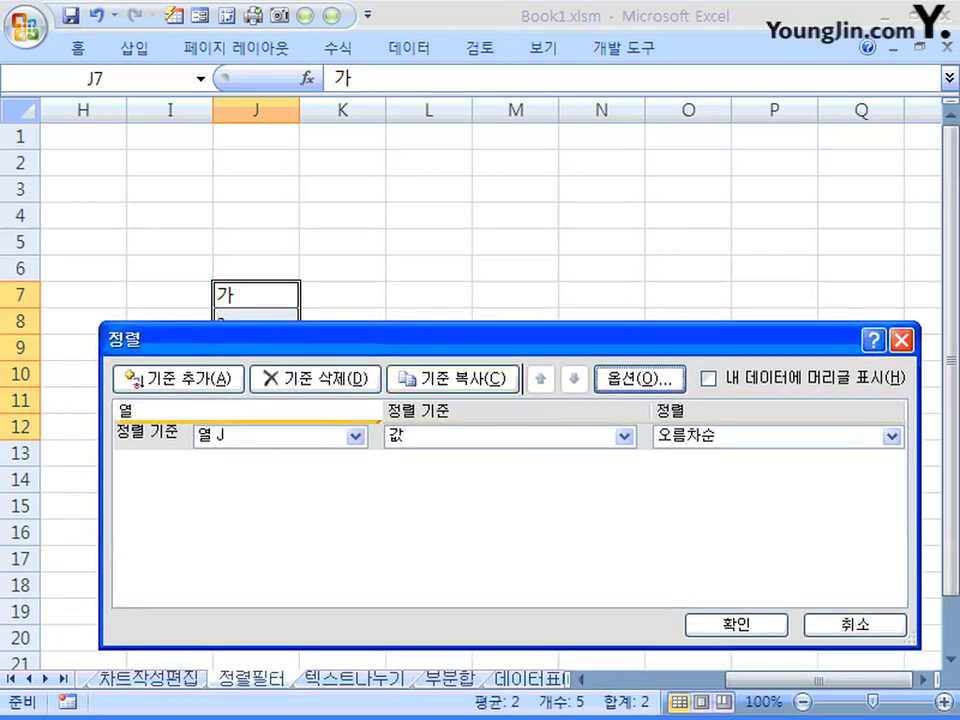
Add a second sort level on column J, look through its sort-on choices, and delete that level again.
click(179, 379)
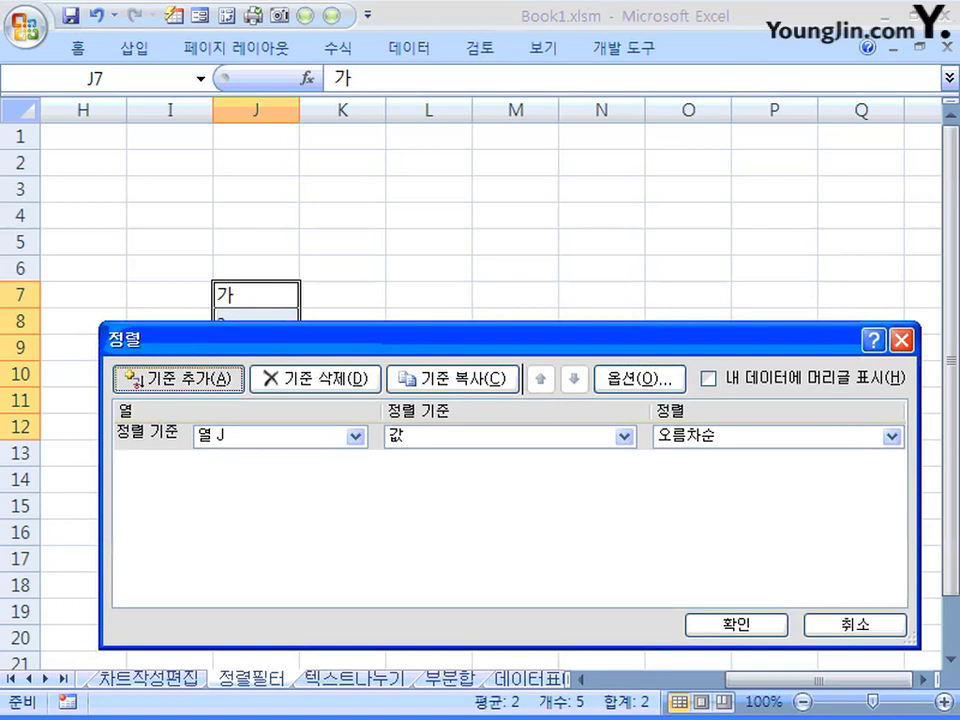
key(alt+a)
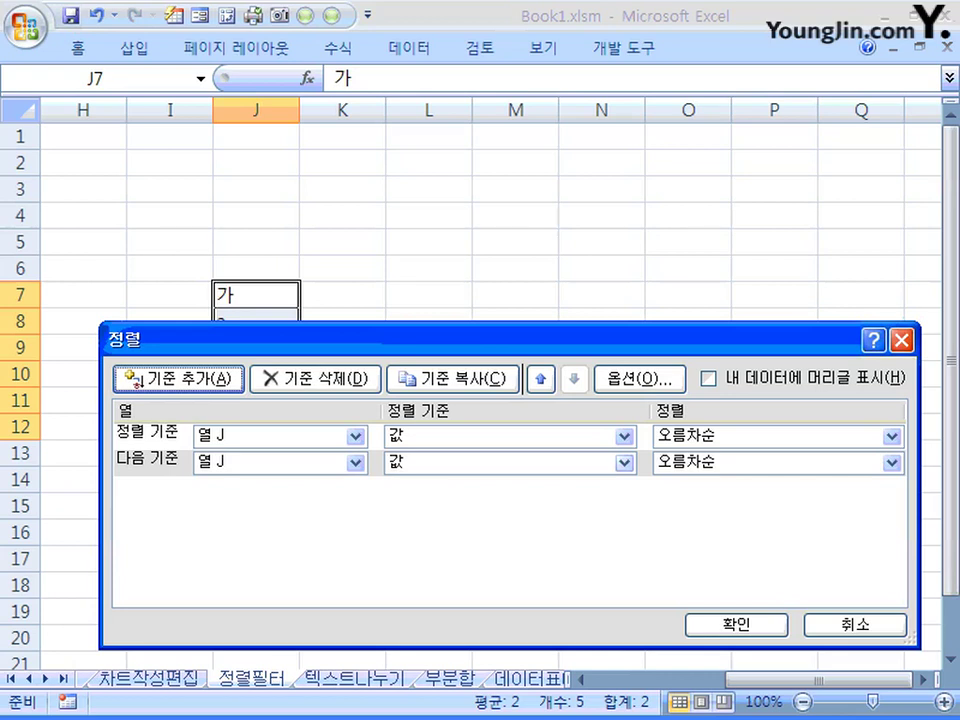
click(624, 463)
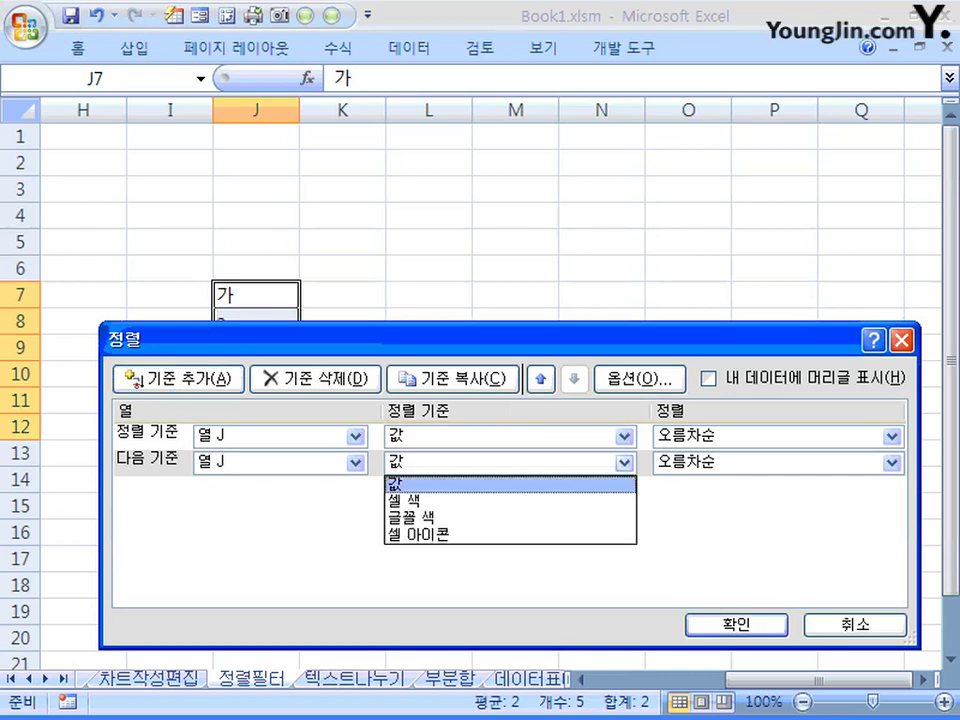
click(624, 463)
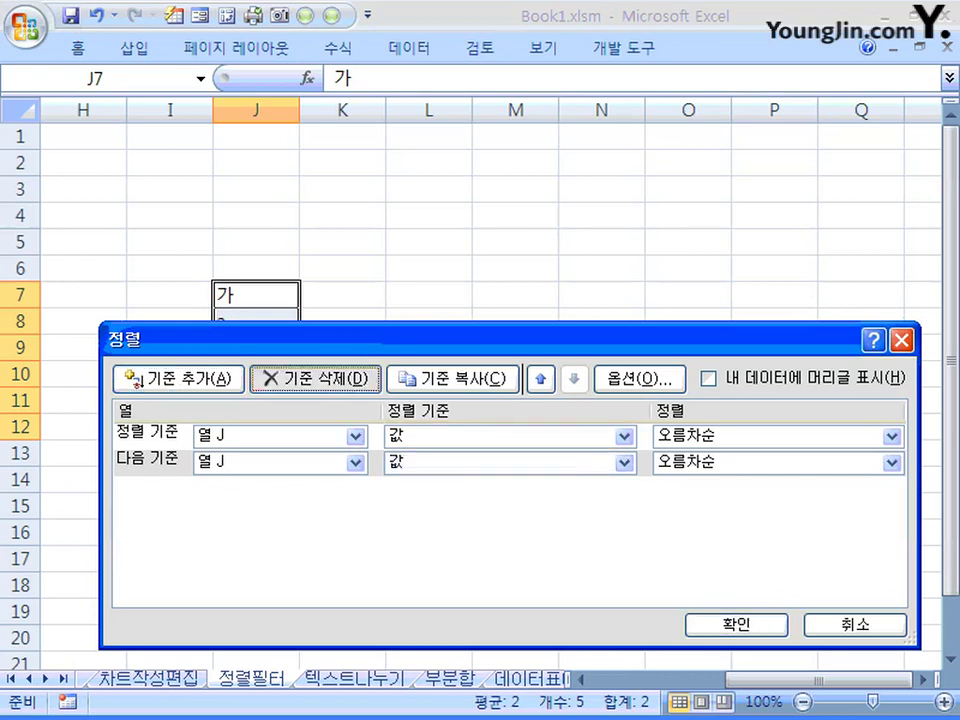
key(alt+d)
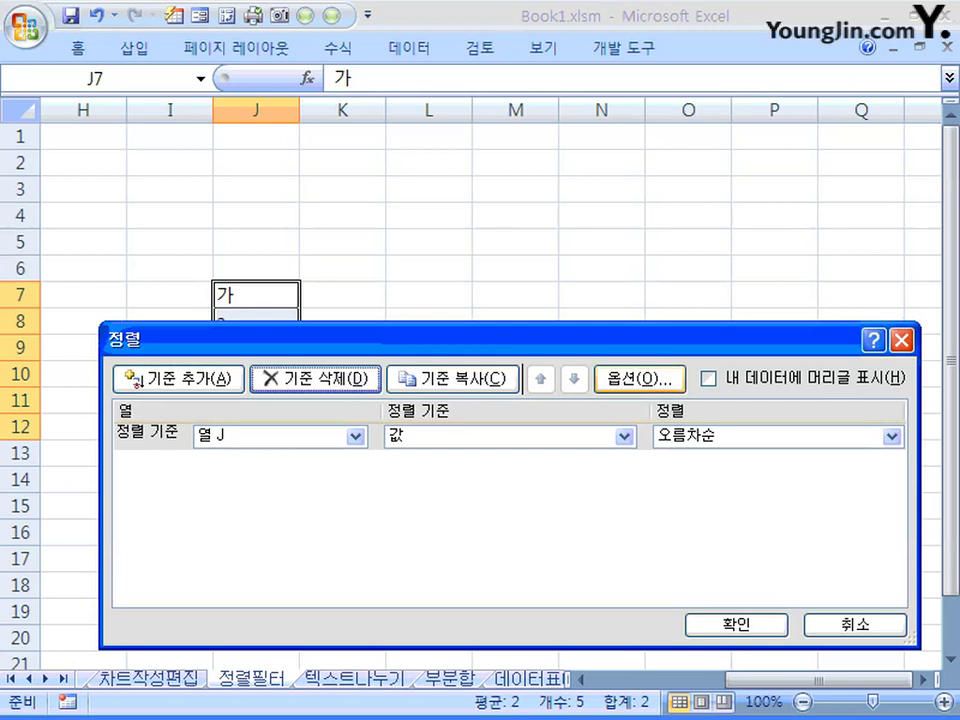
Sort cells J7:J12 by the values of column J in ascending order, and undo the sort.
key(alt+o)
click(110, 516)
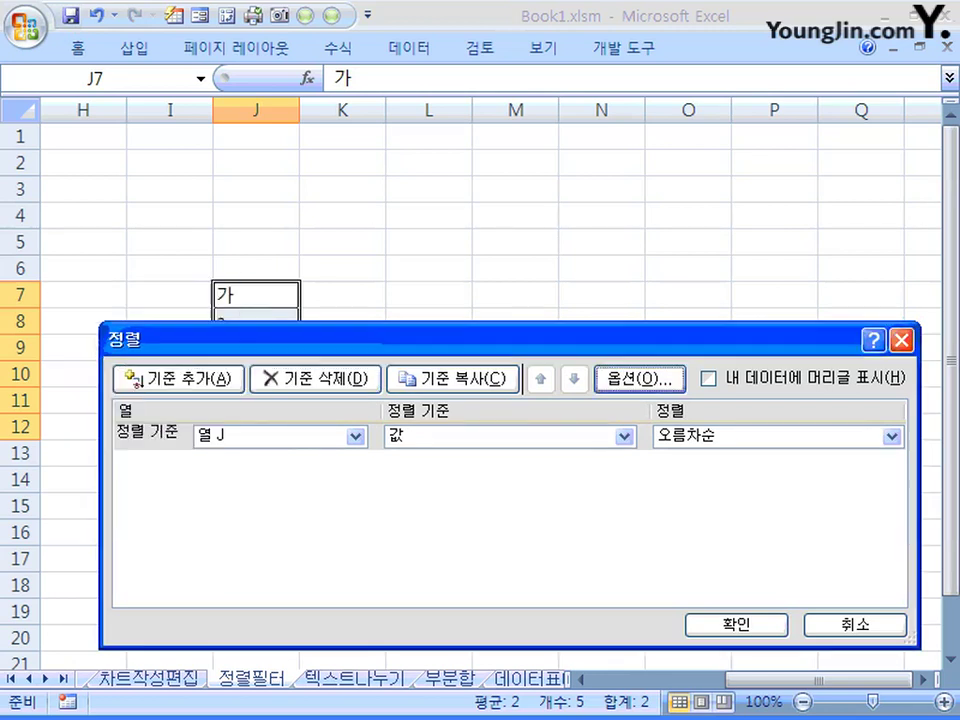
drag(480, 339, 474, 345)
drag(400, 345, 352, 210)
click(686, 495)
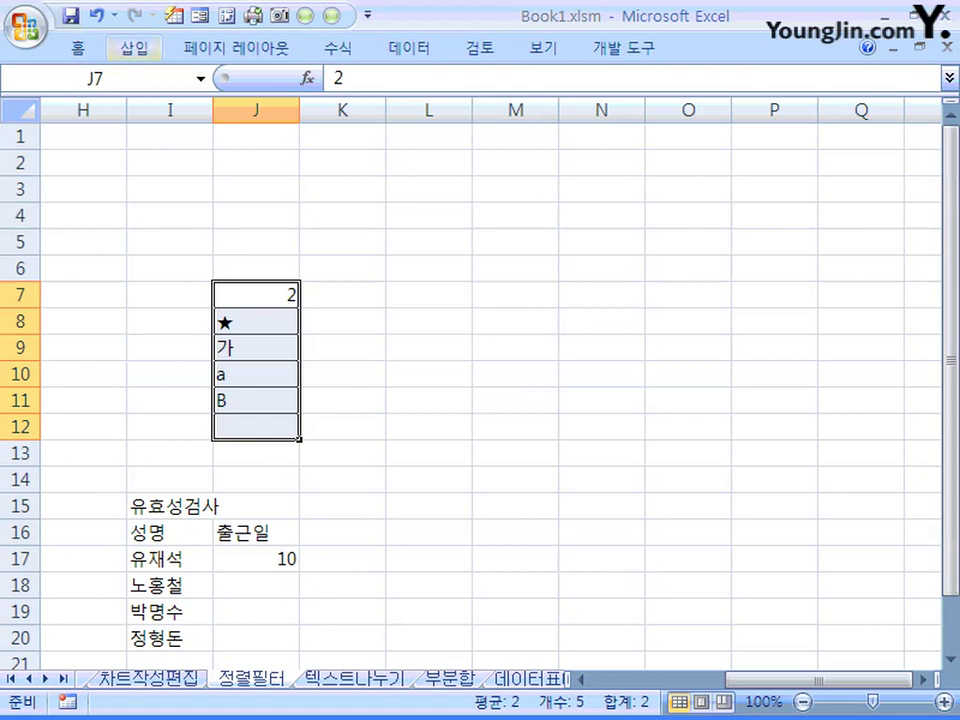
click(95, 15)
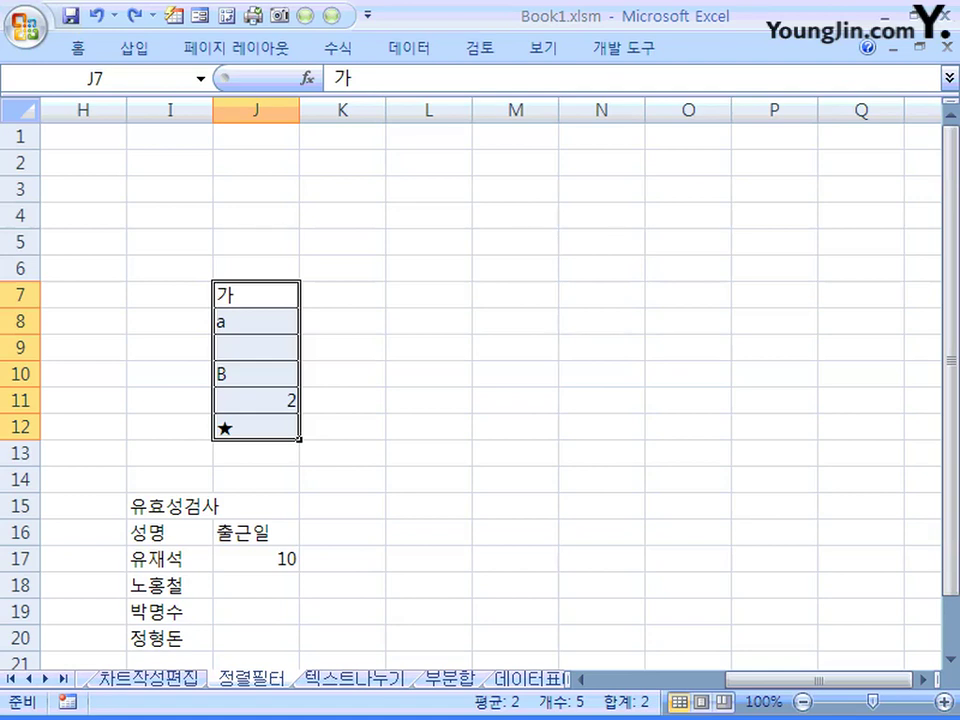
Review the data validation settings of cells J17:J20, a whole number between 10 and 40, and close them.
click(256, 559)
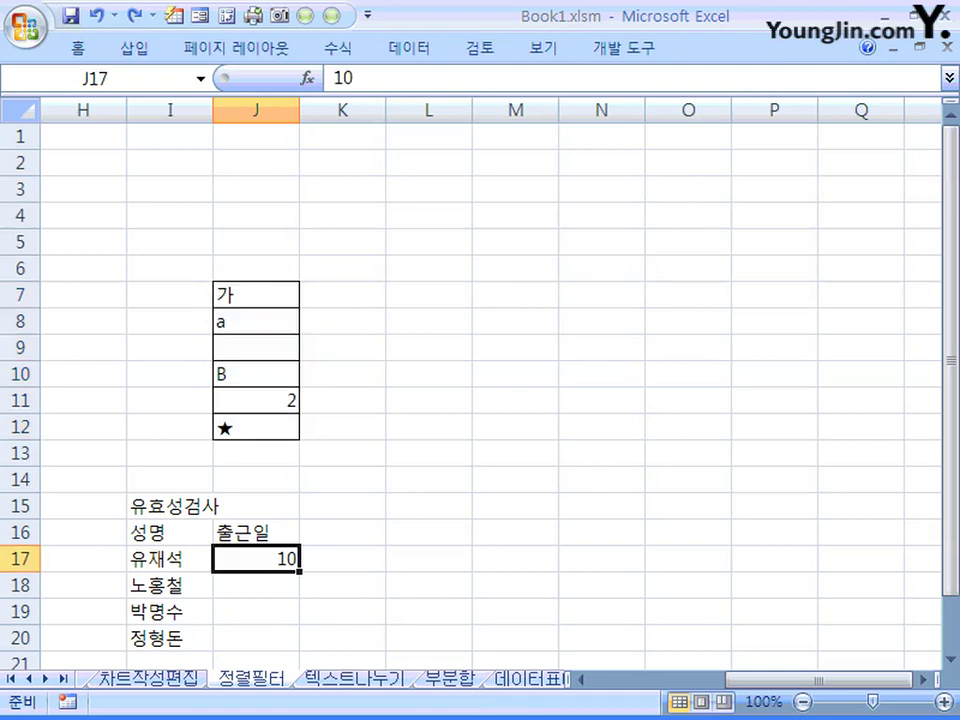
drag(256, 559, 256, 637)
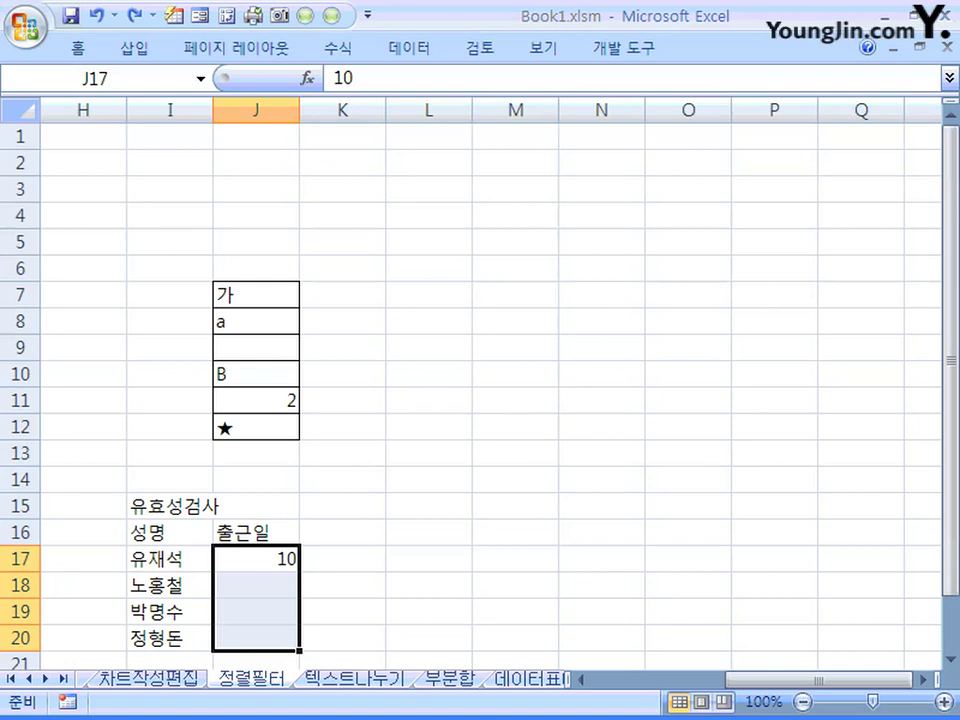
click(409, 47)
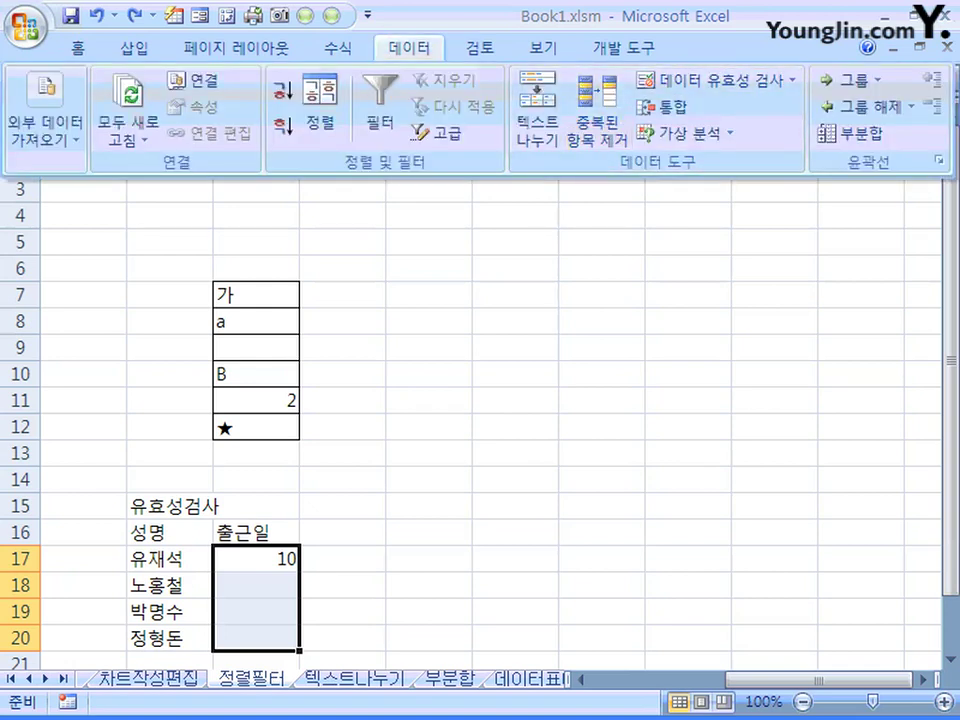
click(705, 80)
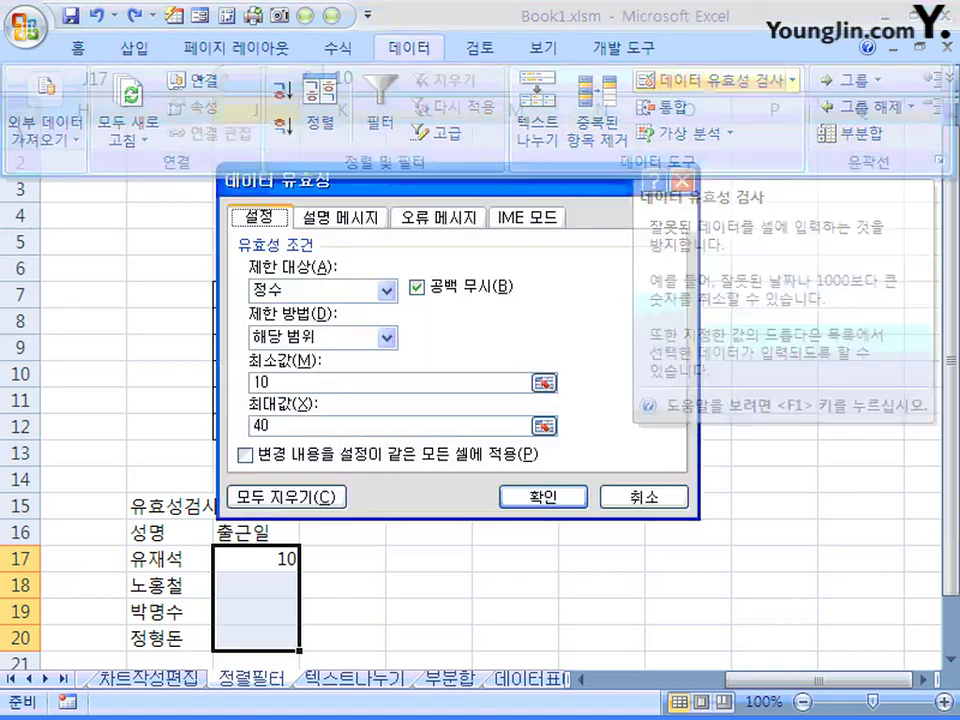
drag(450, 176, 550, 201)
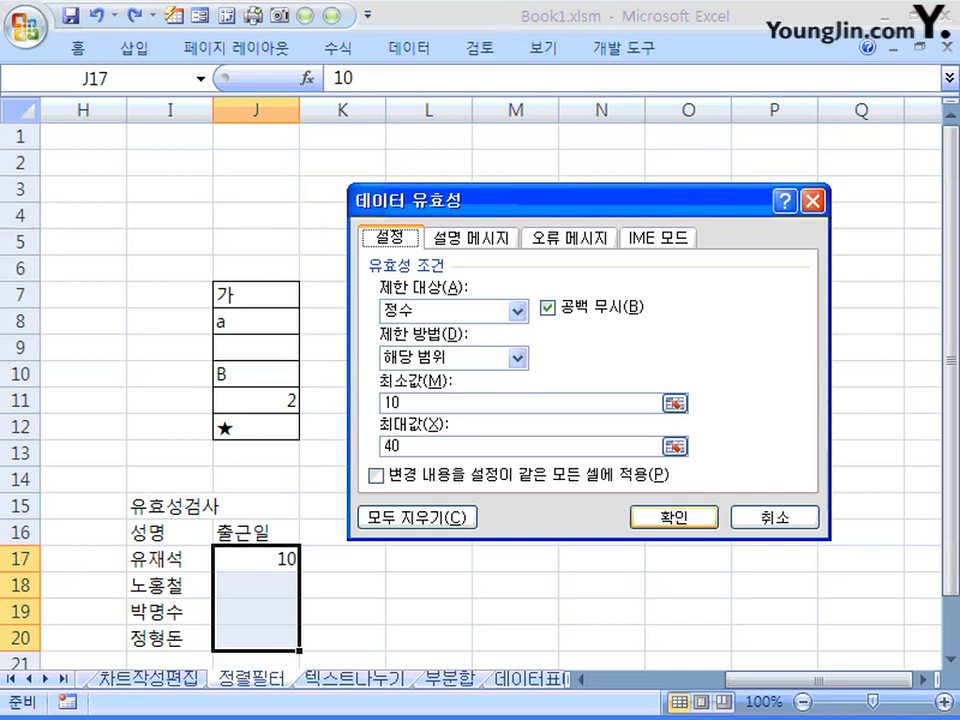
click(673, 517)
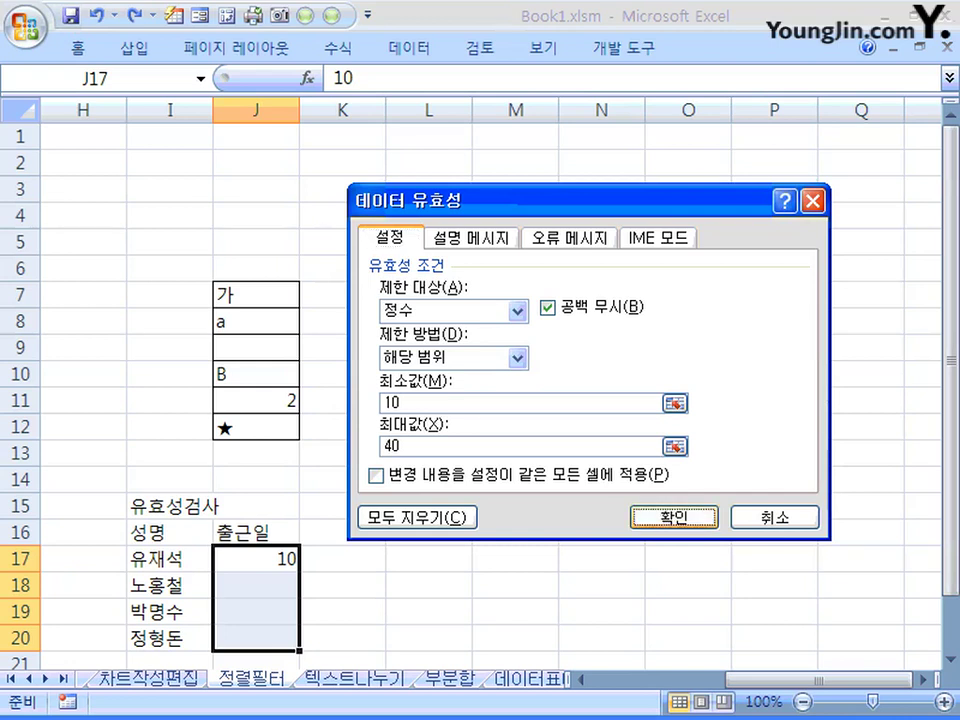
Try to enter 80 in cell J18 to test the validation rule, and cancel the entry.
click(256, 559)
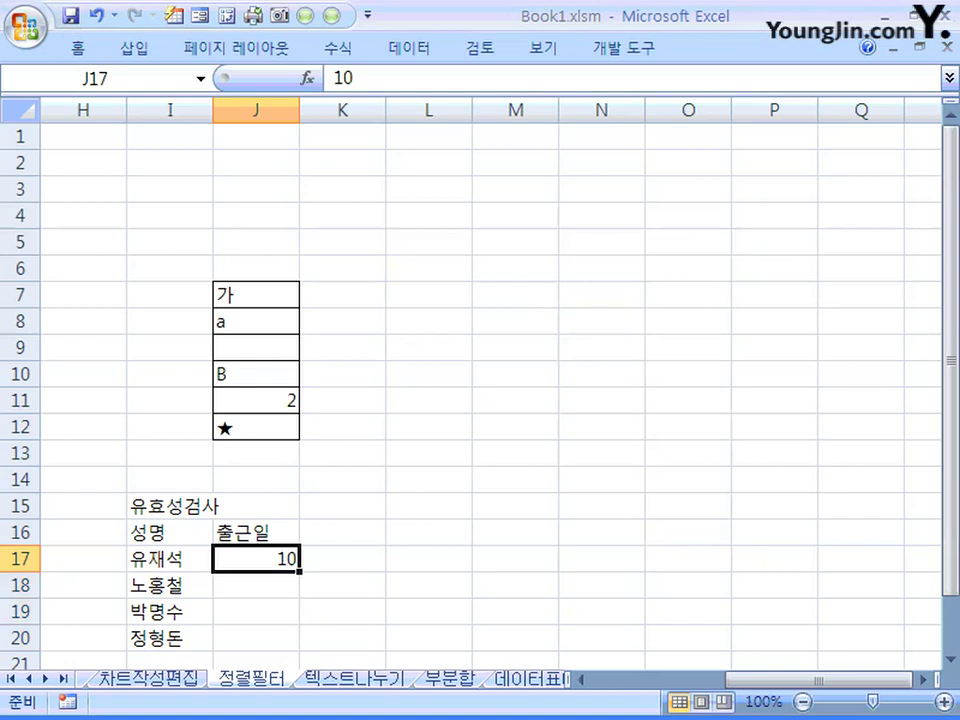
key(Return)
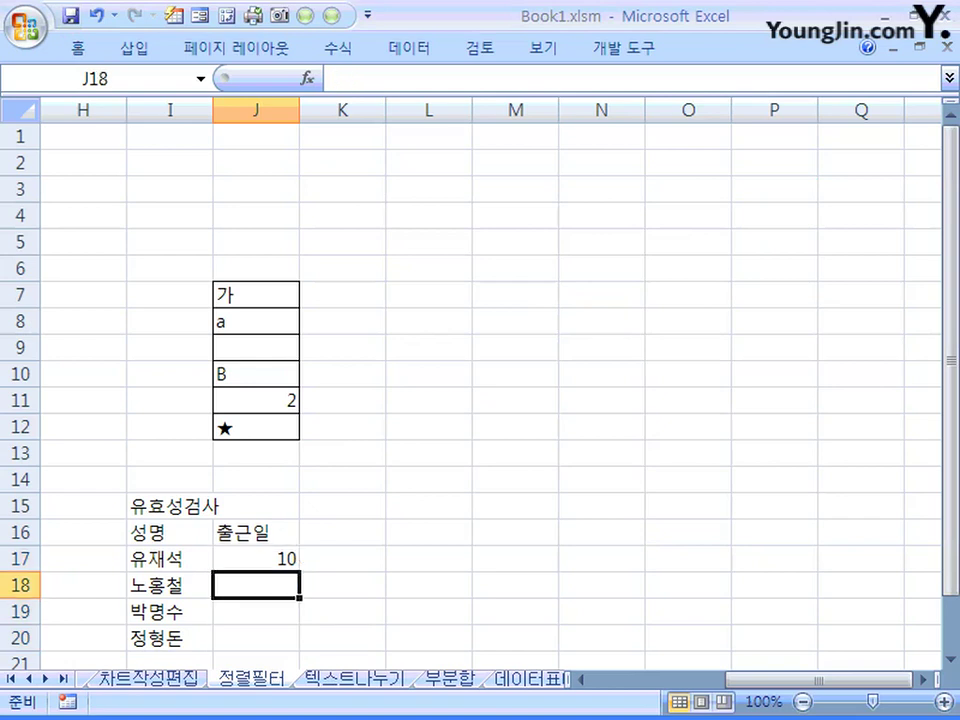
text(8)
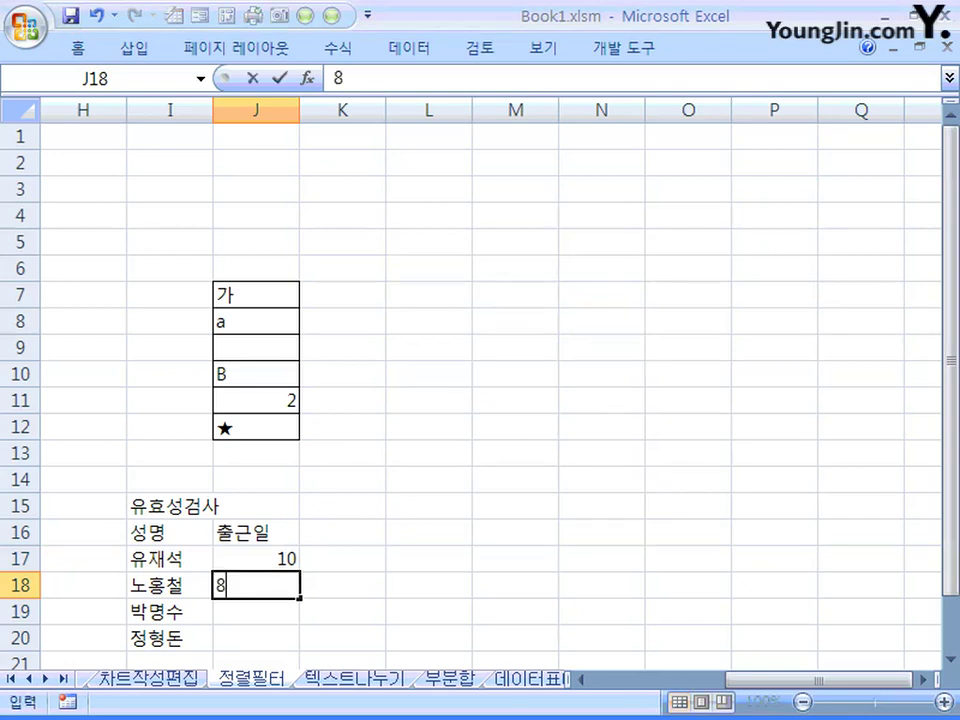
text(0)
key(Return)
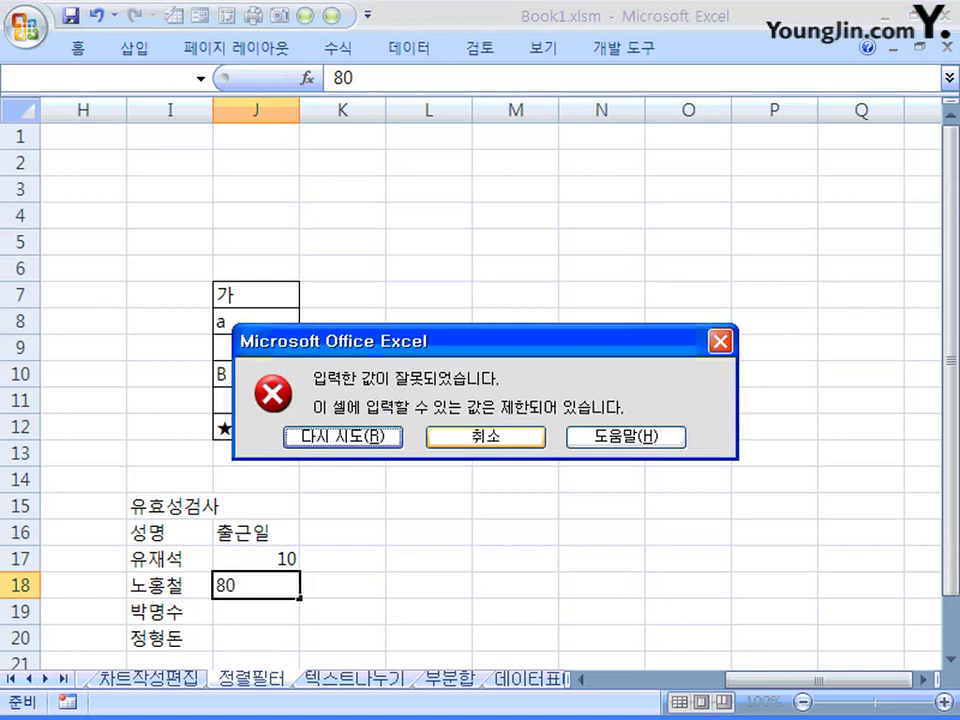
click(486, 437)
Give the data validation of cells J17:J20 an input message with the title 바보냐 and the text 바보냐.
drag(256, 559, 256, 637)
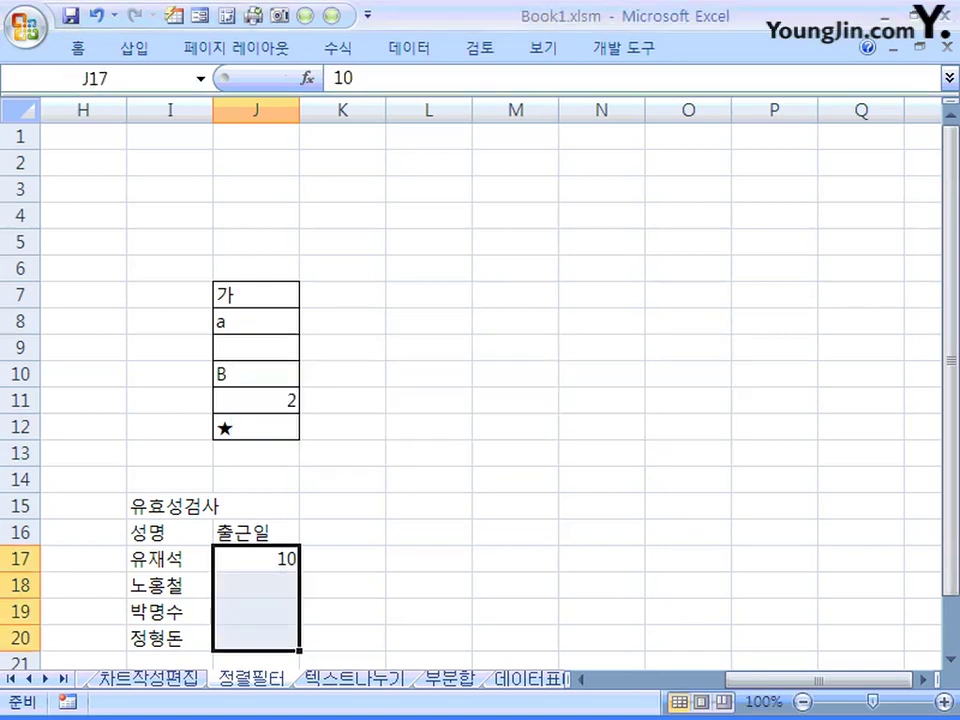
click(409, 47)
click(712, 80)
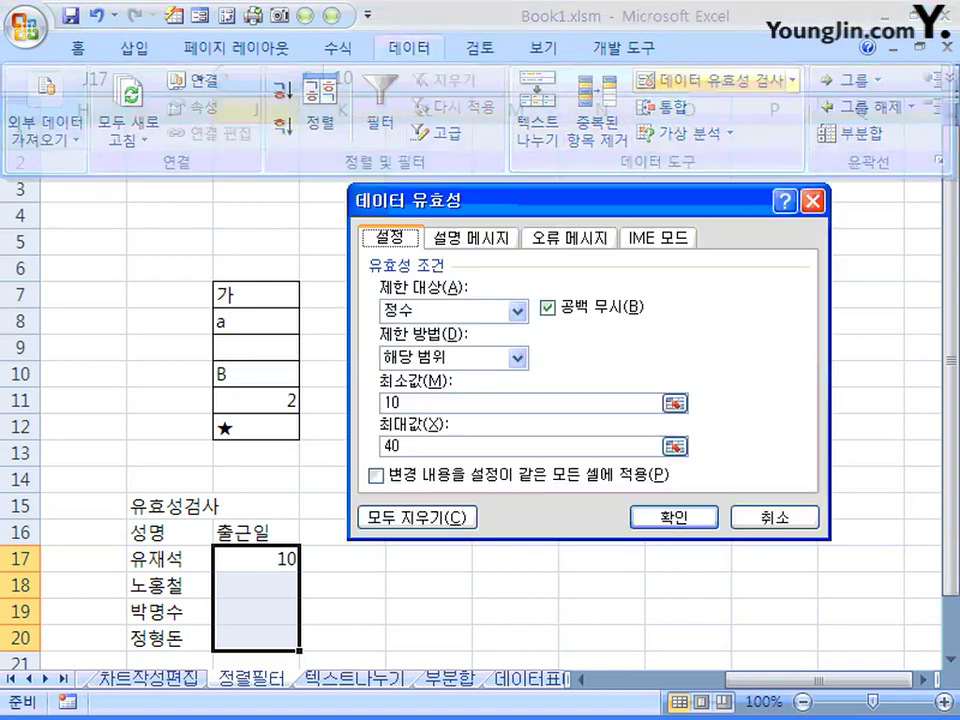
drag(563, 201, 530, 225)
click(437, 262)
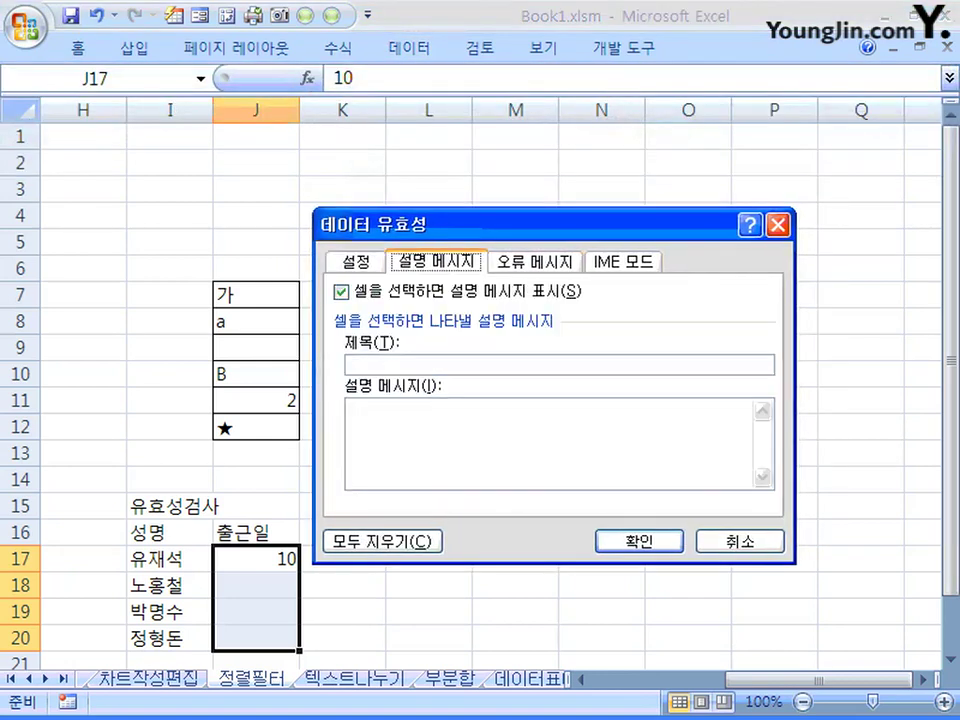
click(384, 365)
text(바보냐)
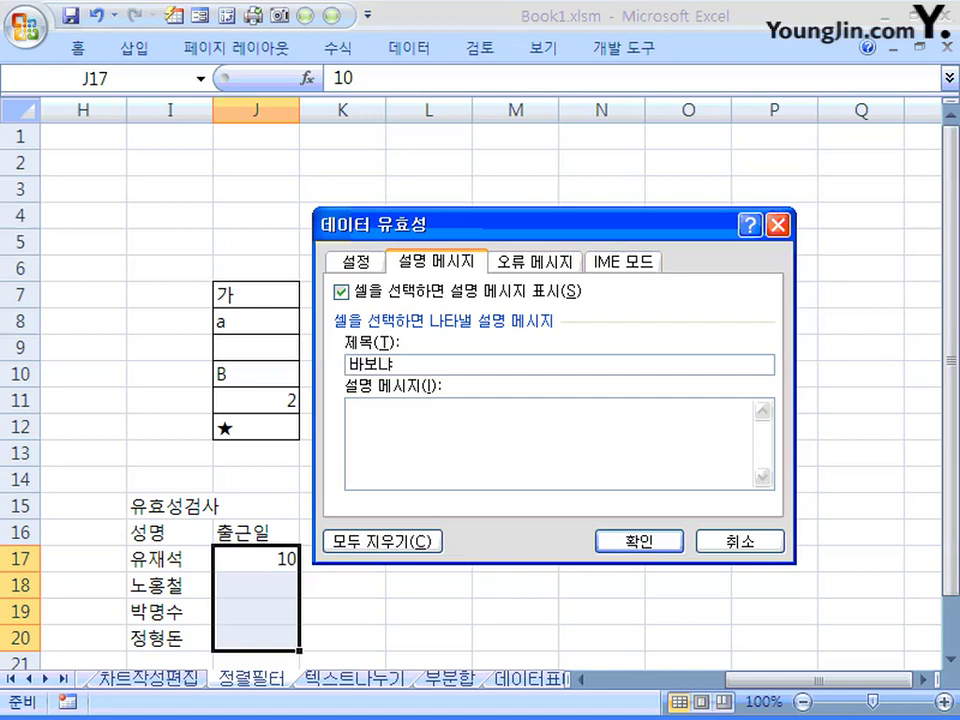
key(Tab)
text(바보냐)
Set the validation's error alert title and error message both to 바보냐, and apply the settings.
click(535, 262)
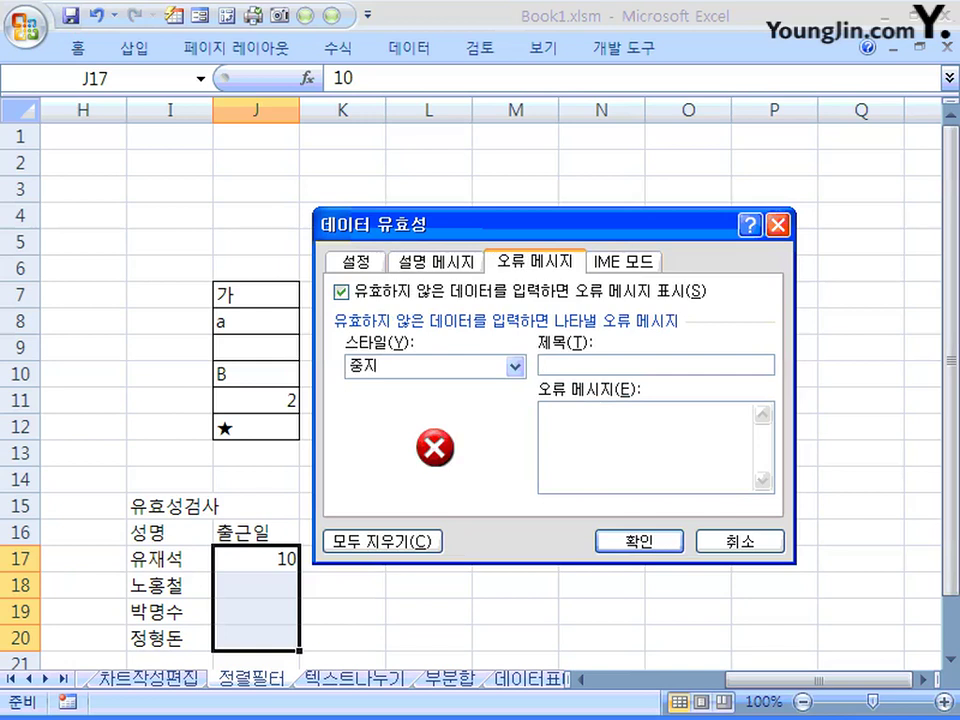
text(바보냐)
key(Tab)
text(바보ㄴ)
key(Return)
Check the input message on cells J18:J20, try to enter 80 in J18 to test the error alert, and cancel the entry.
click(256, 612)
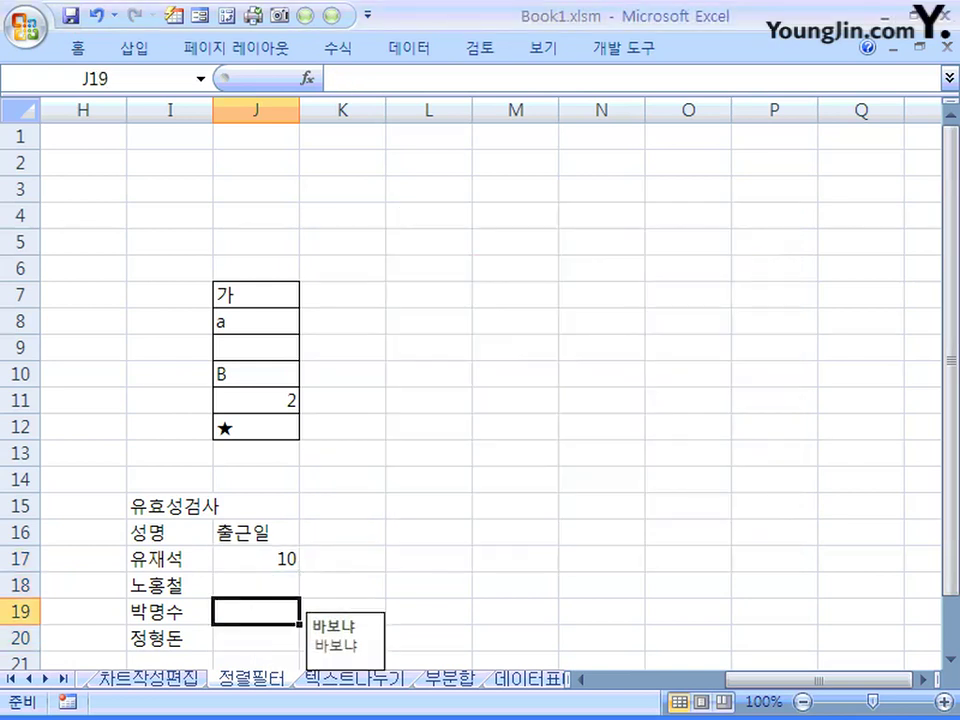
click(256, 638)
click(256, 586)
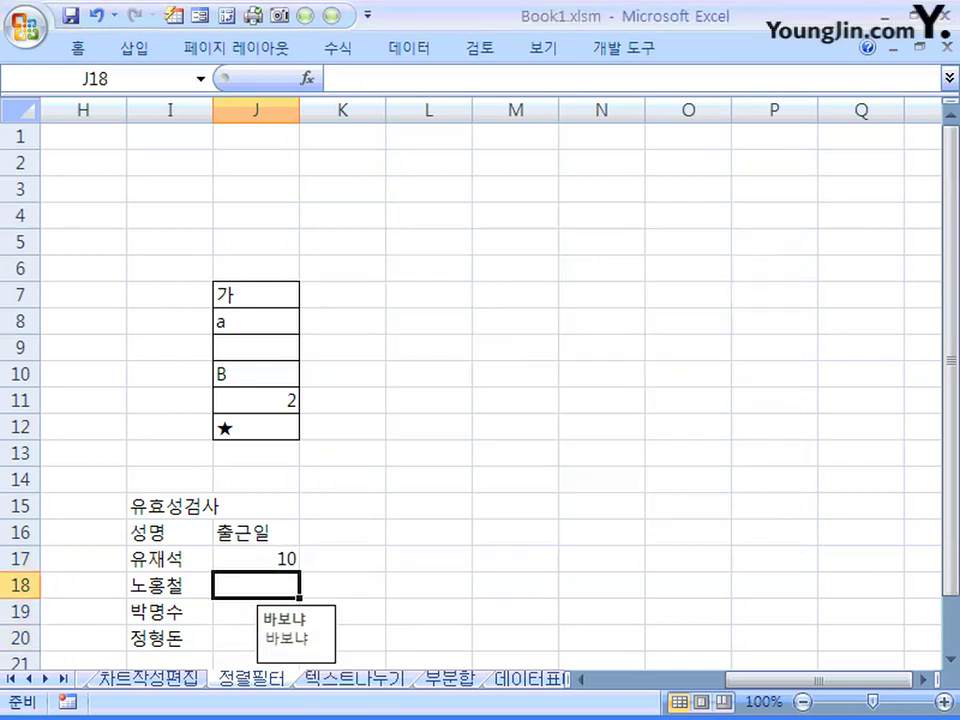
text(80)
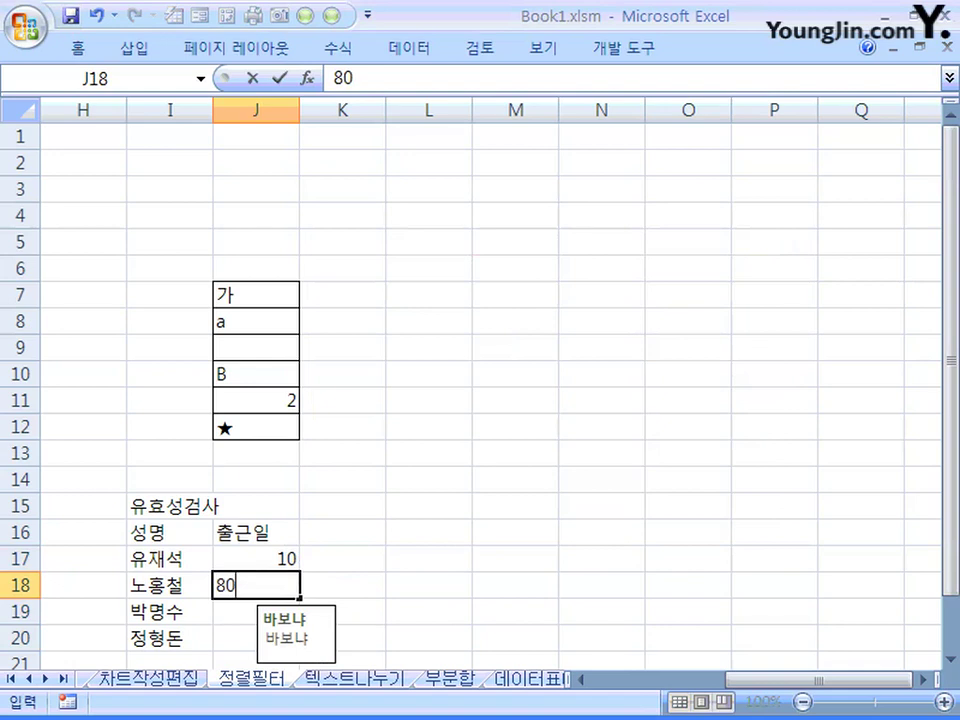
key(Return)
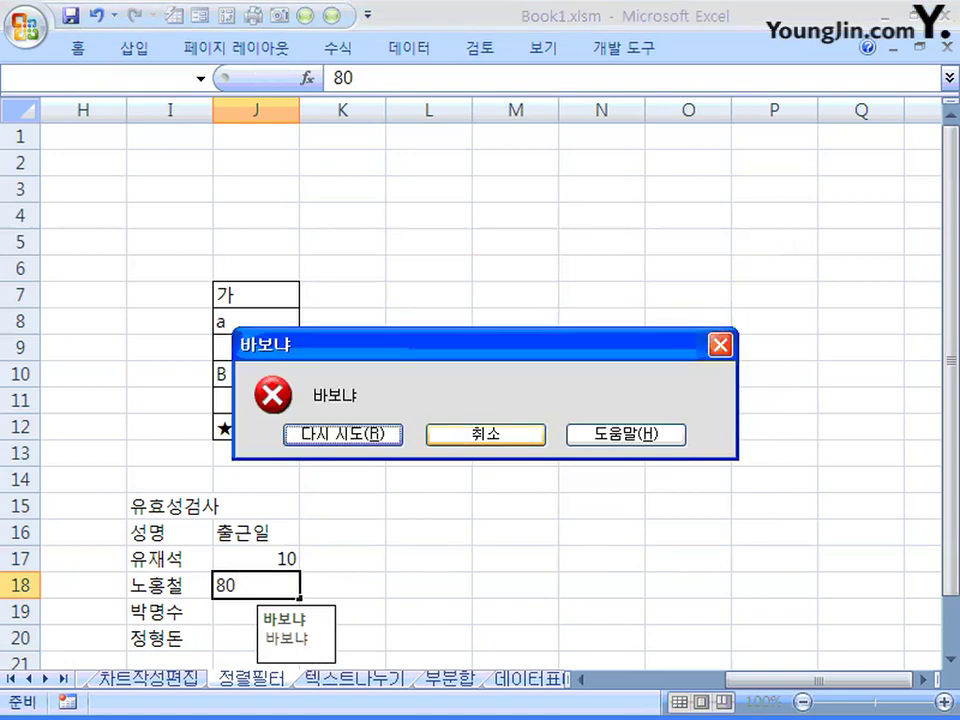
click(486, 434)
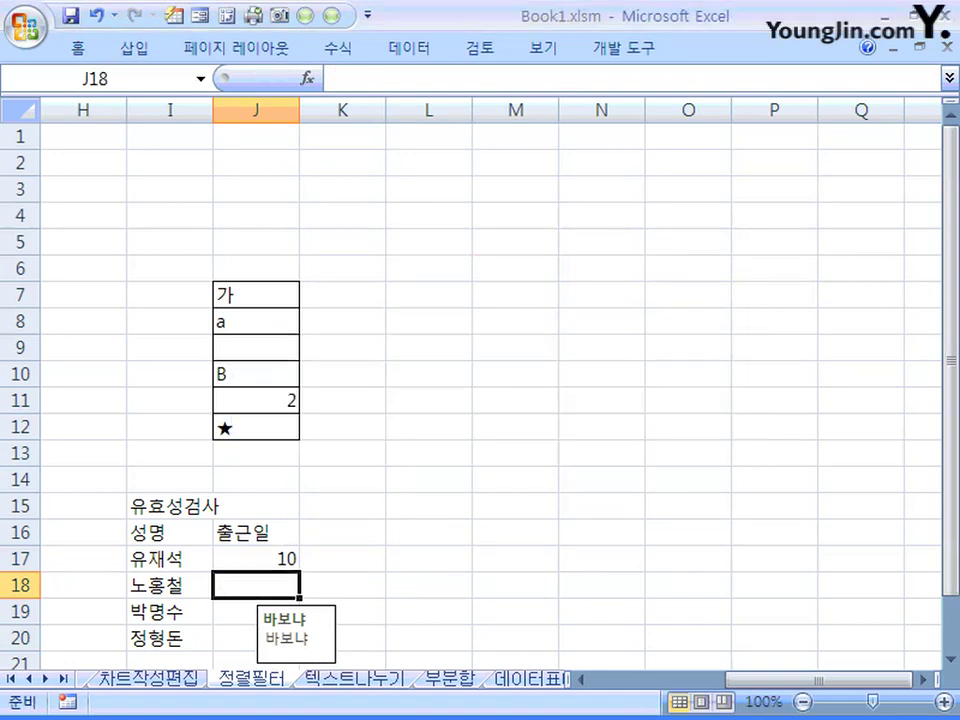
click(342, 533)
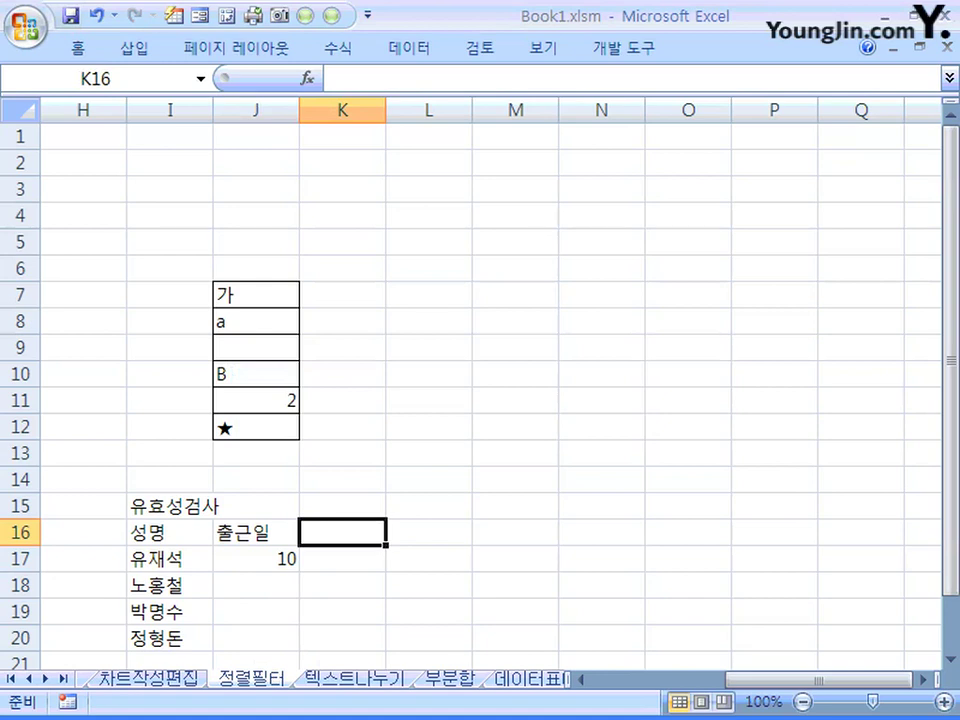